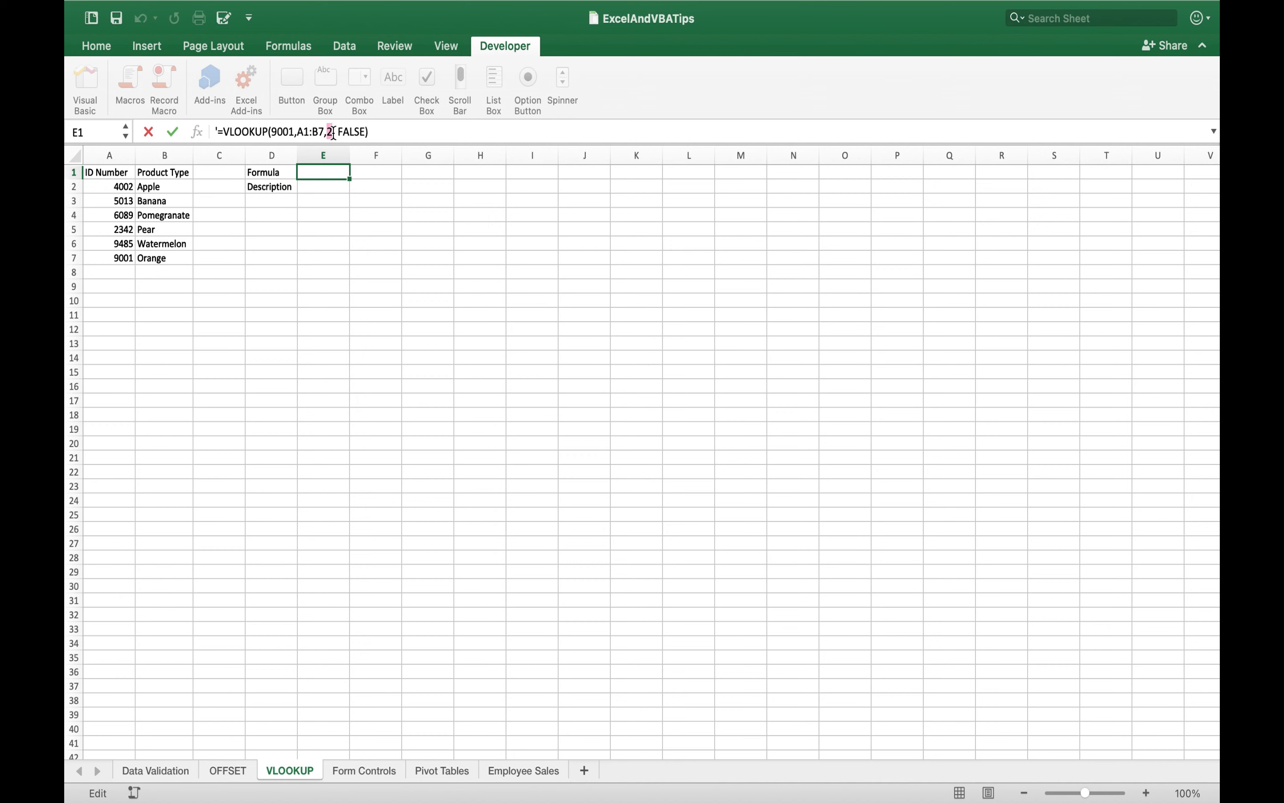
- Copy the VLOOKUP formula text from E1 without its apostrophe into E2 as =VLOOKUP(9001,A1:B7,2, FALSE), and check it against row 7
drag(335, 132, 368, 132)
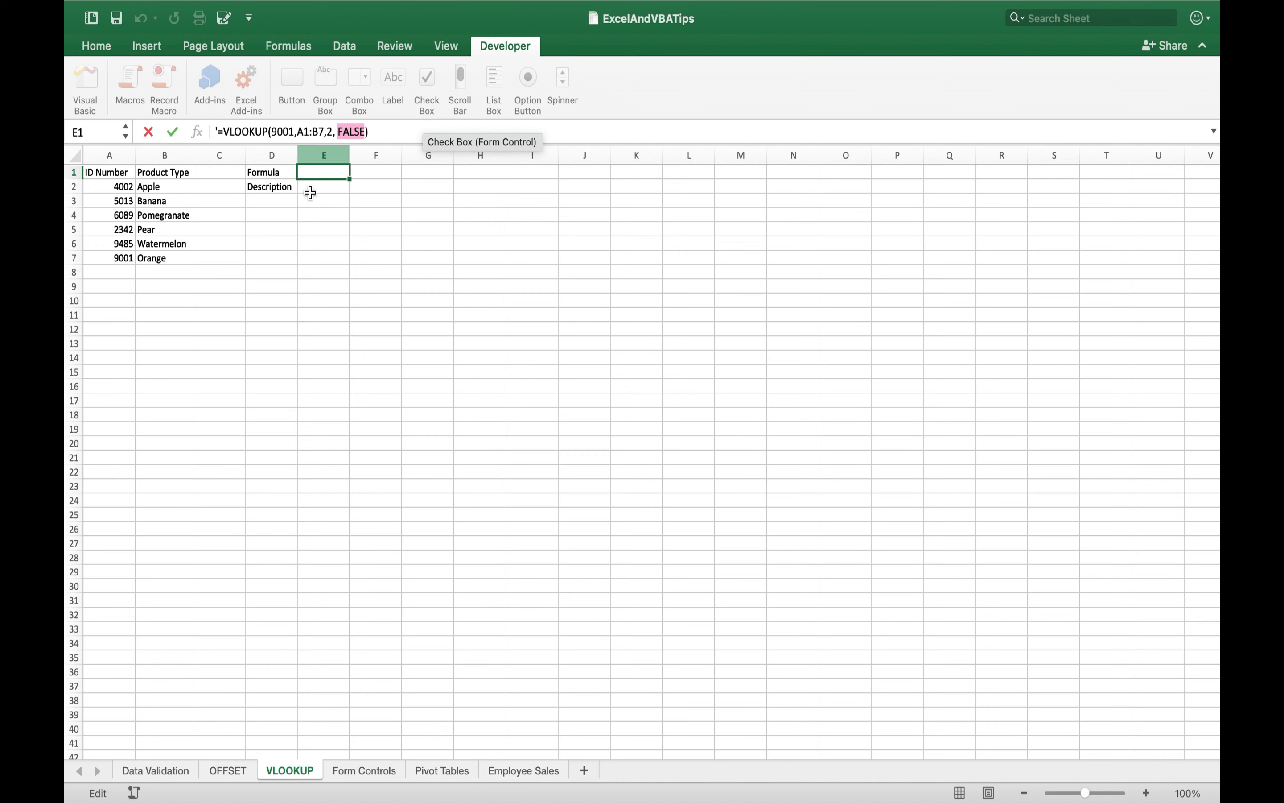
drag(368, 132, 221, 135)
key(super+c)
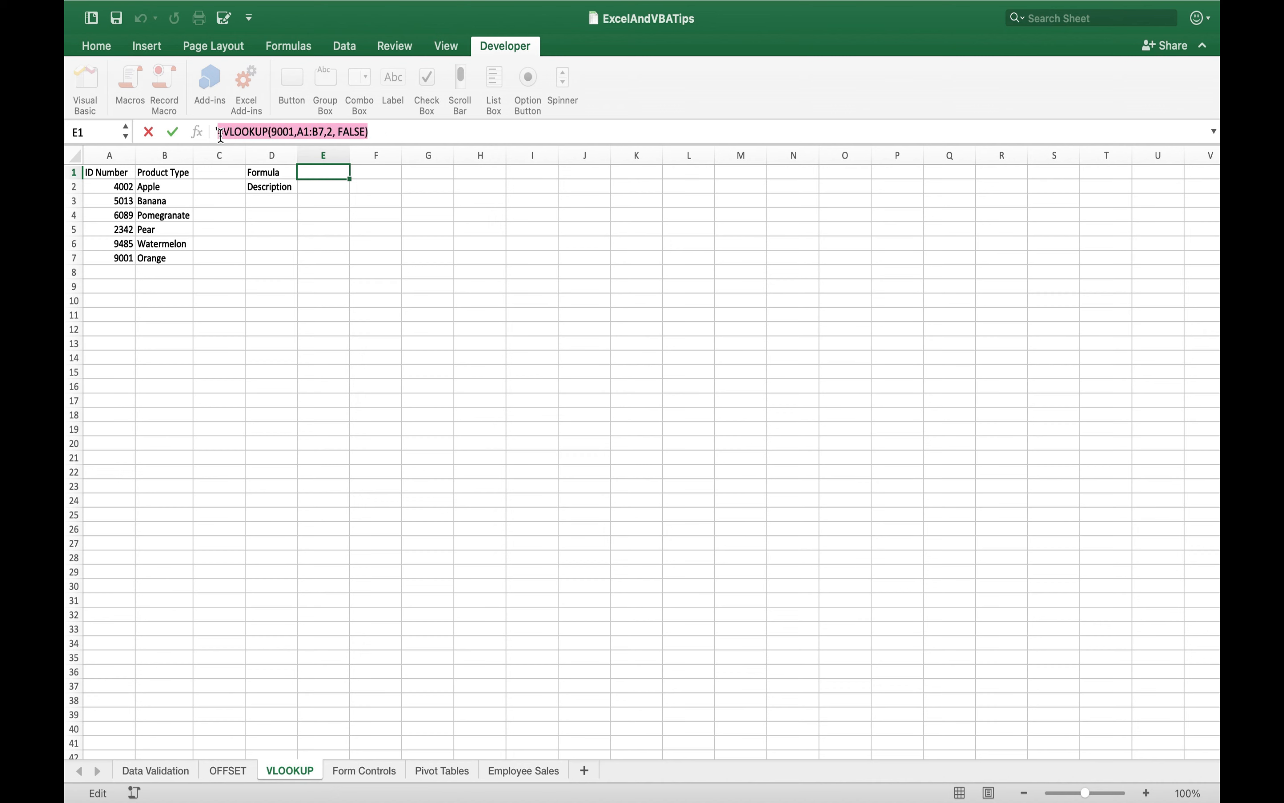
click(324, 186)
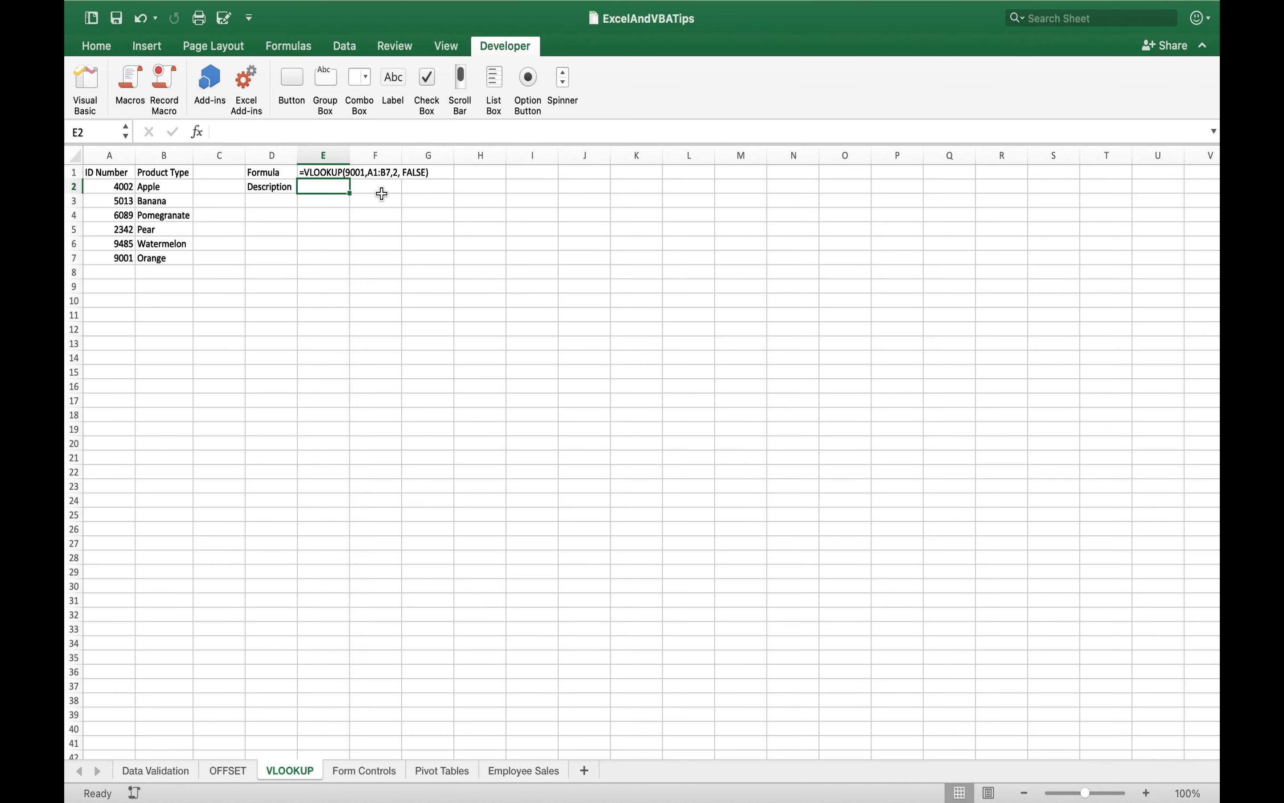
key(super+v)
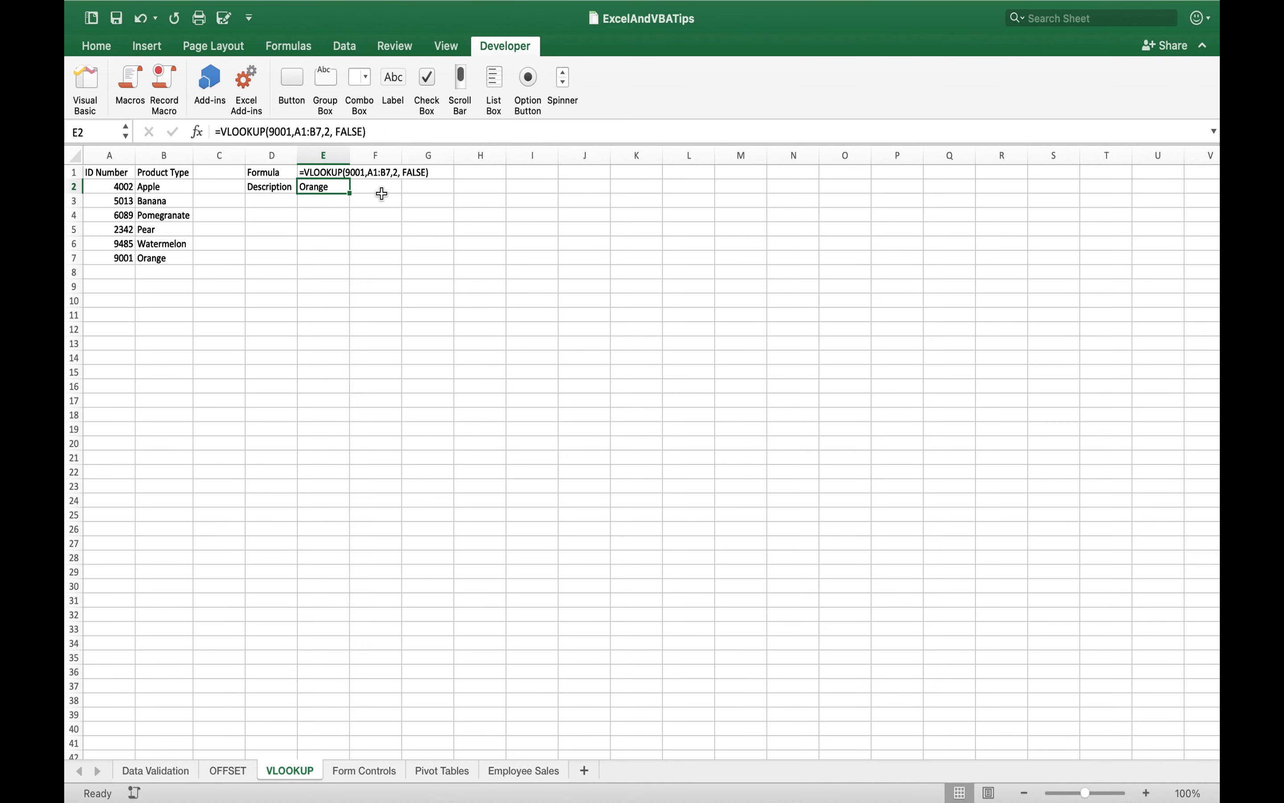
click(74, 258)
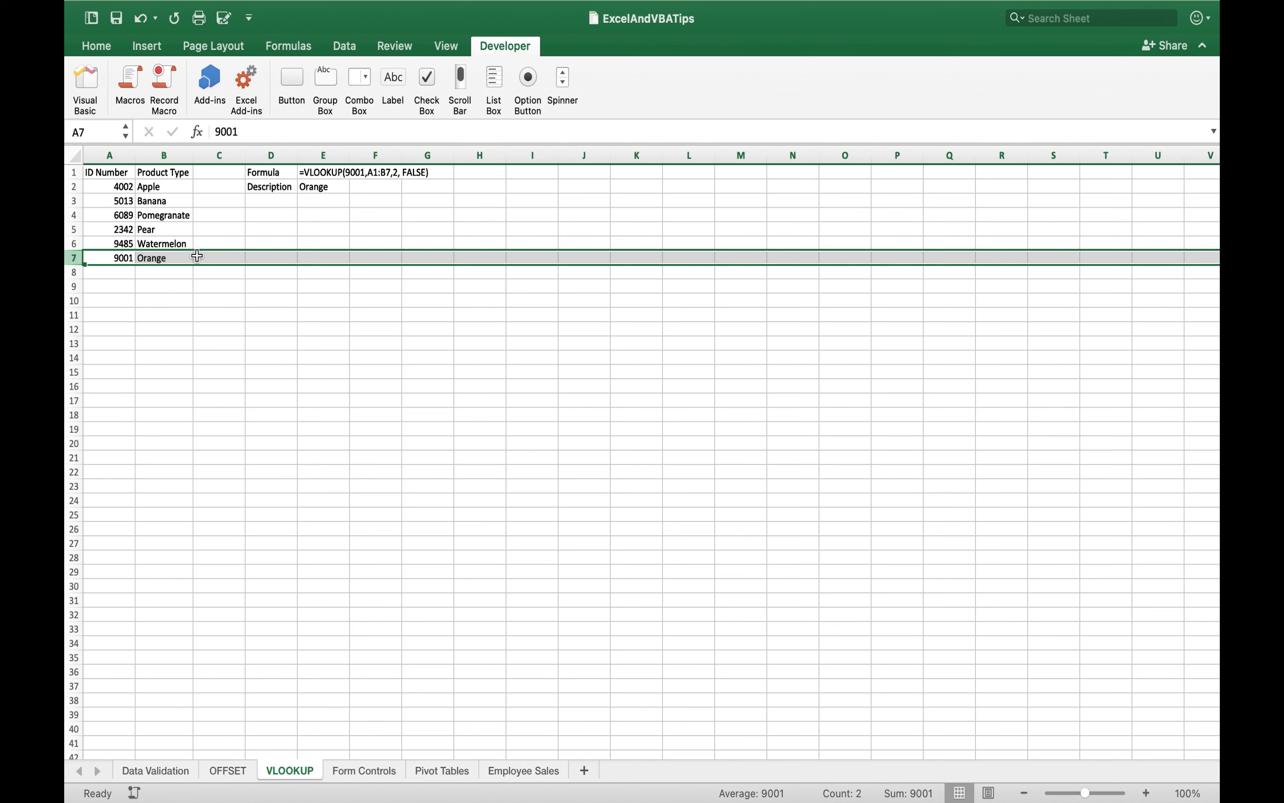
click(332, 304)
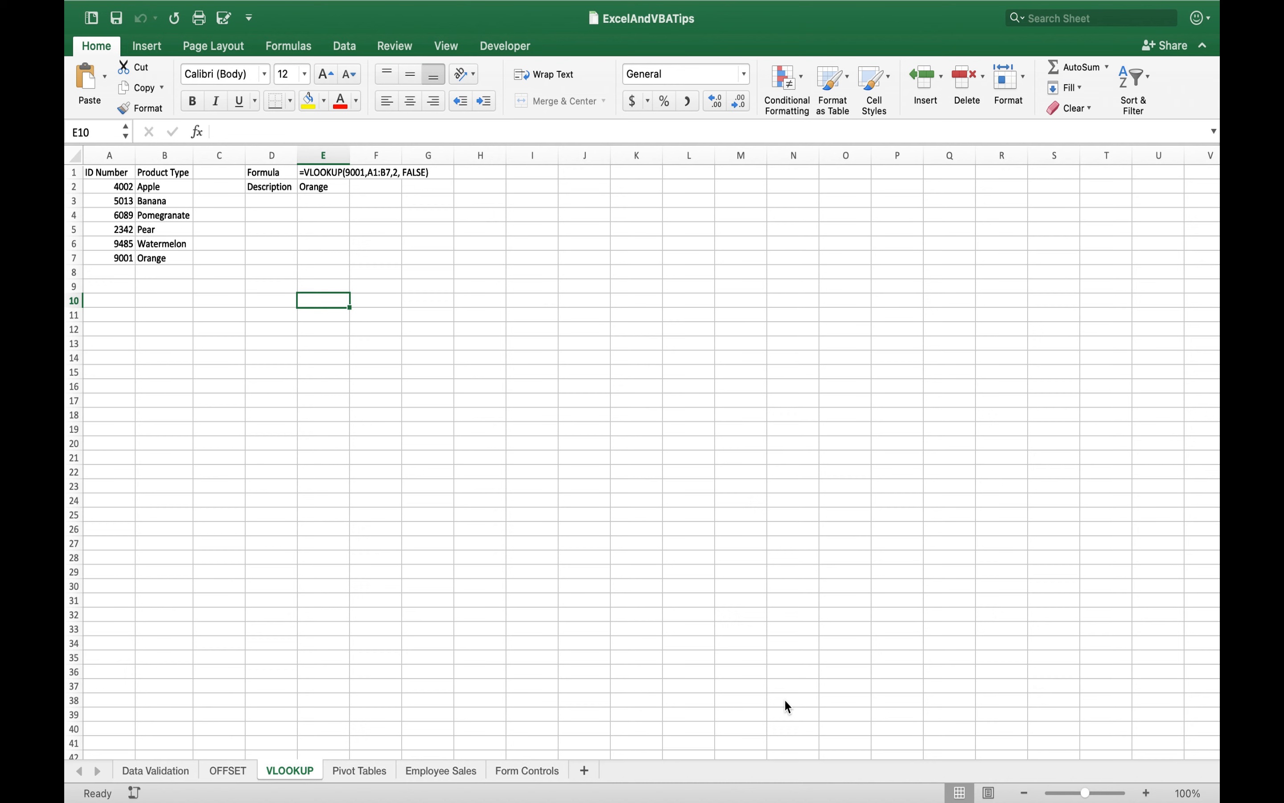
- Create a pivot table on a new worksheet from range A1:D32 of the Pivot Tables sheet
click(348, 771)
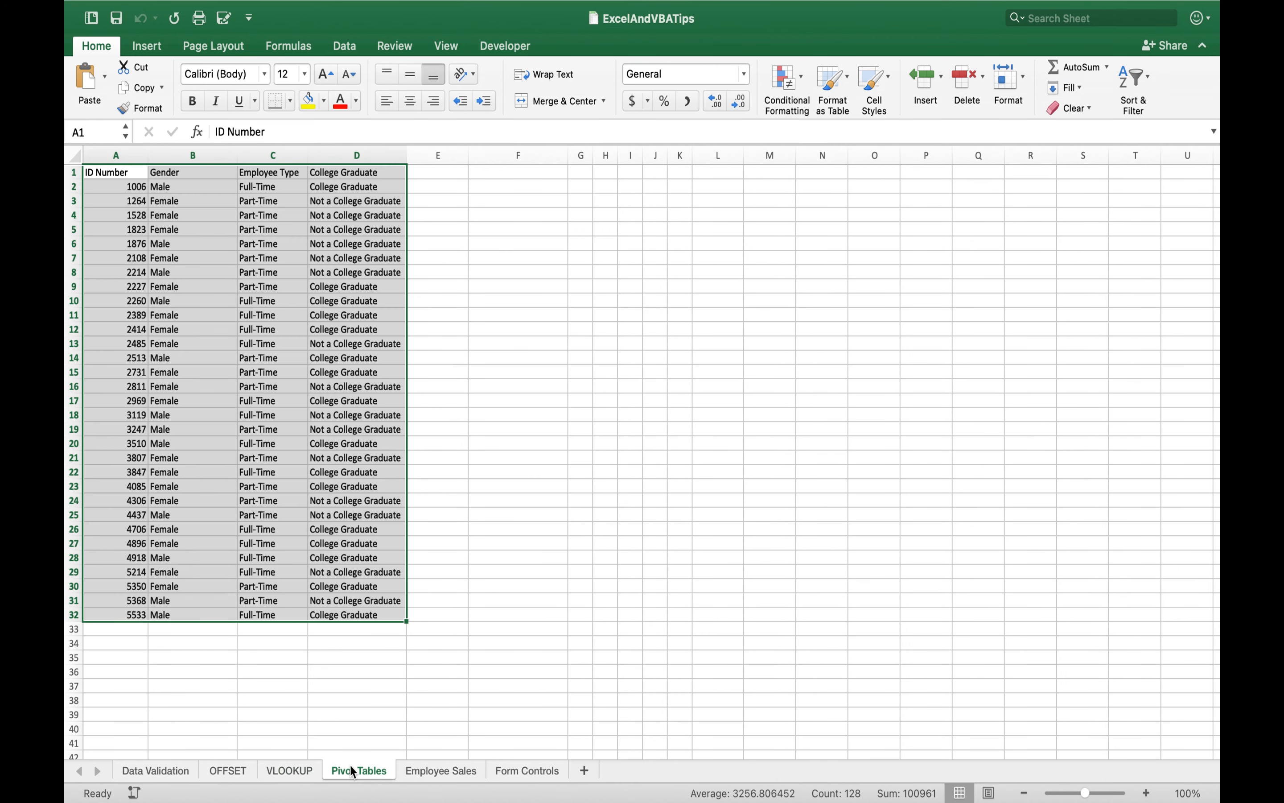
click(515, 510)
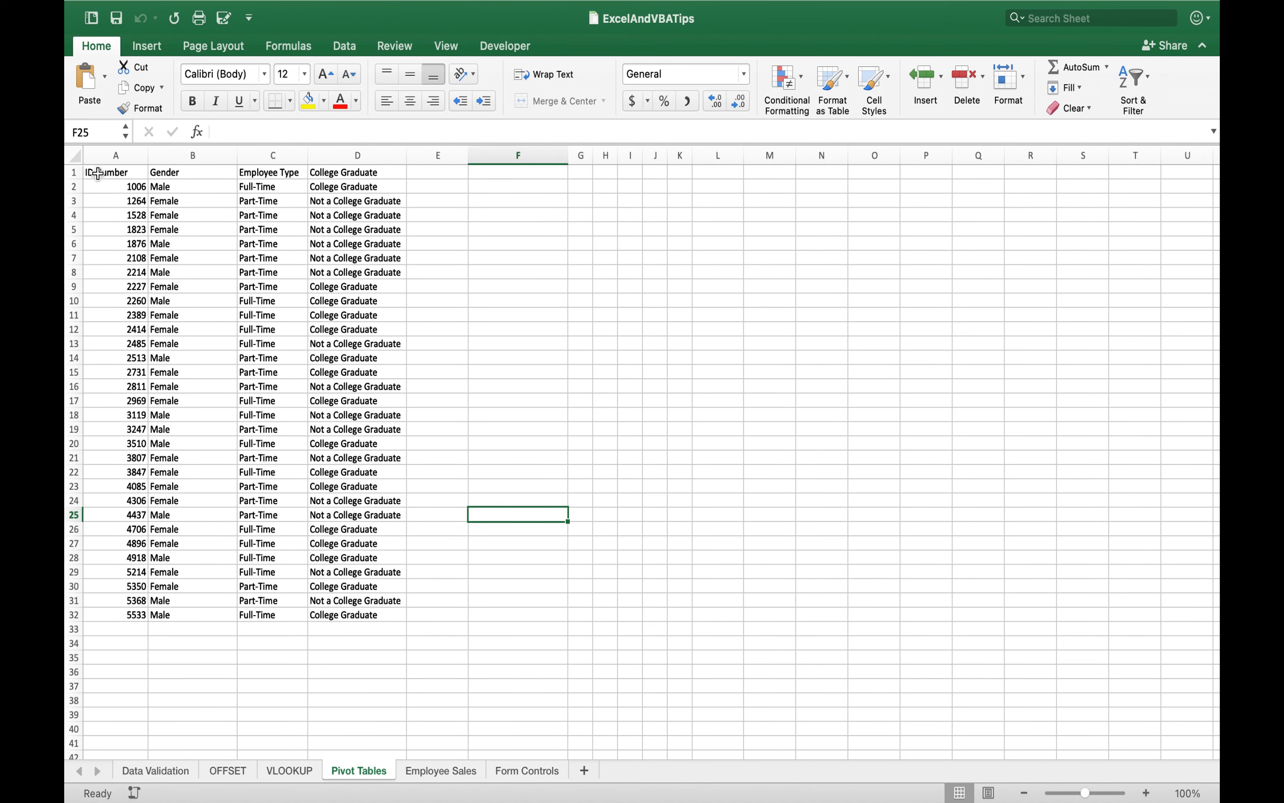
drag(97, 173, 364, 613)
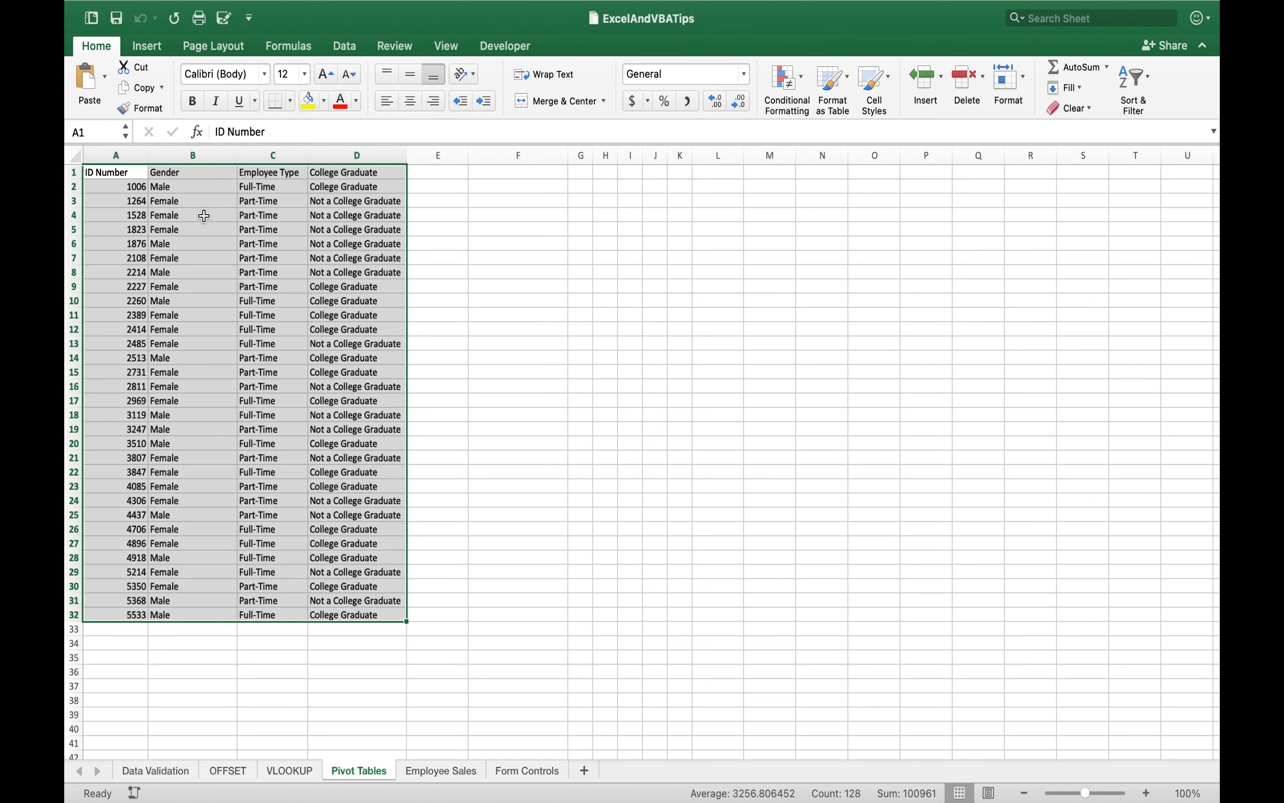
click(152, 47)
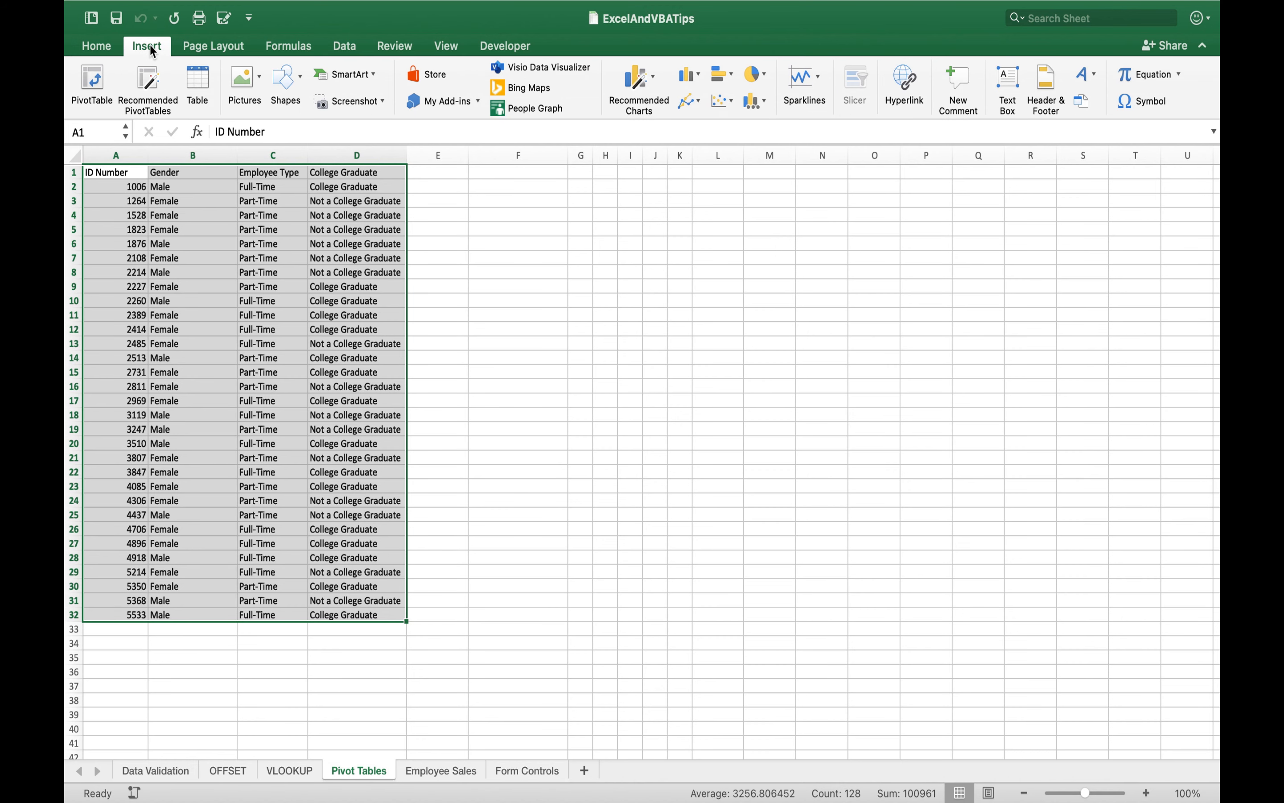
click(88, 78)
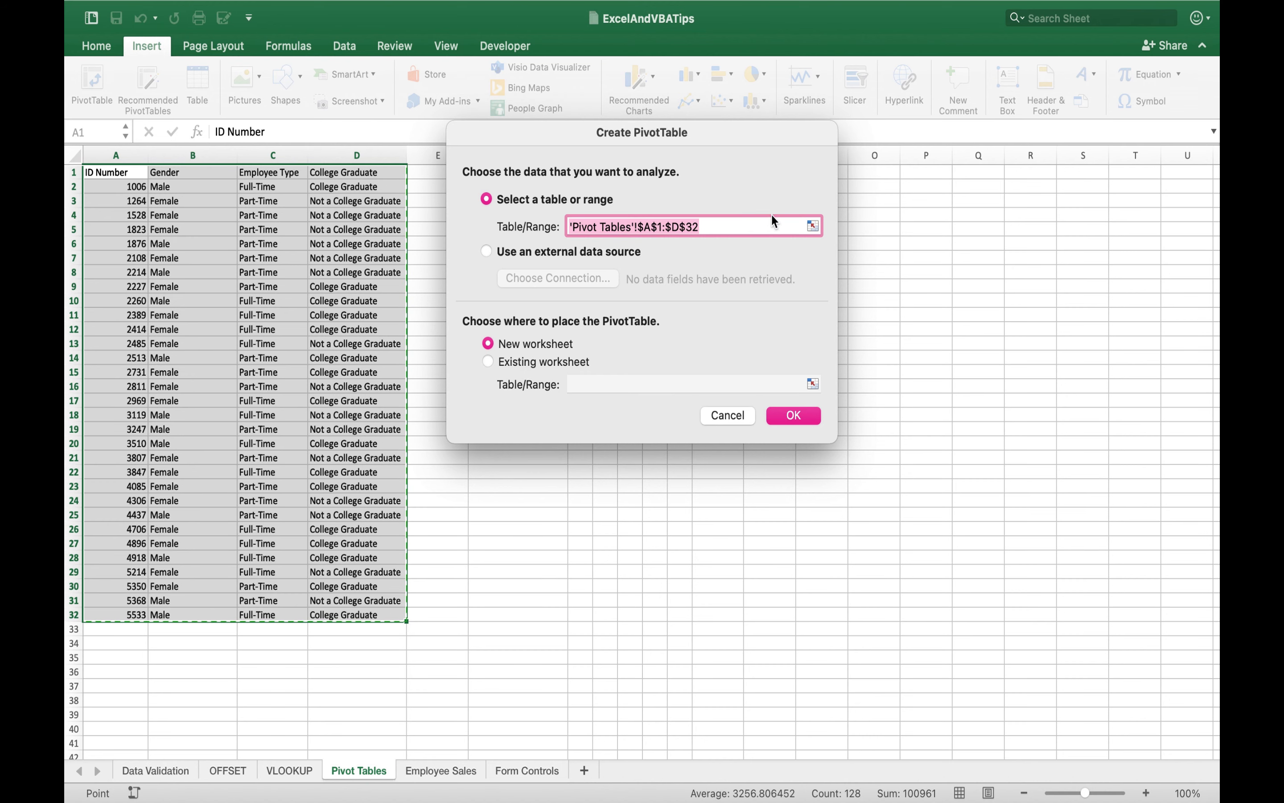
click(784, 414)
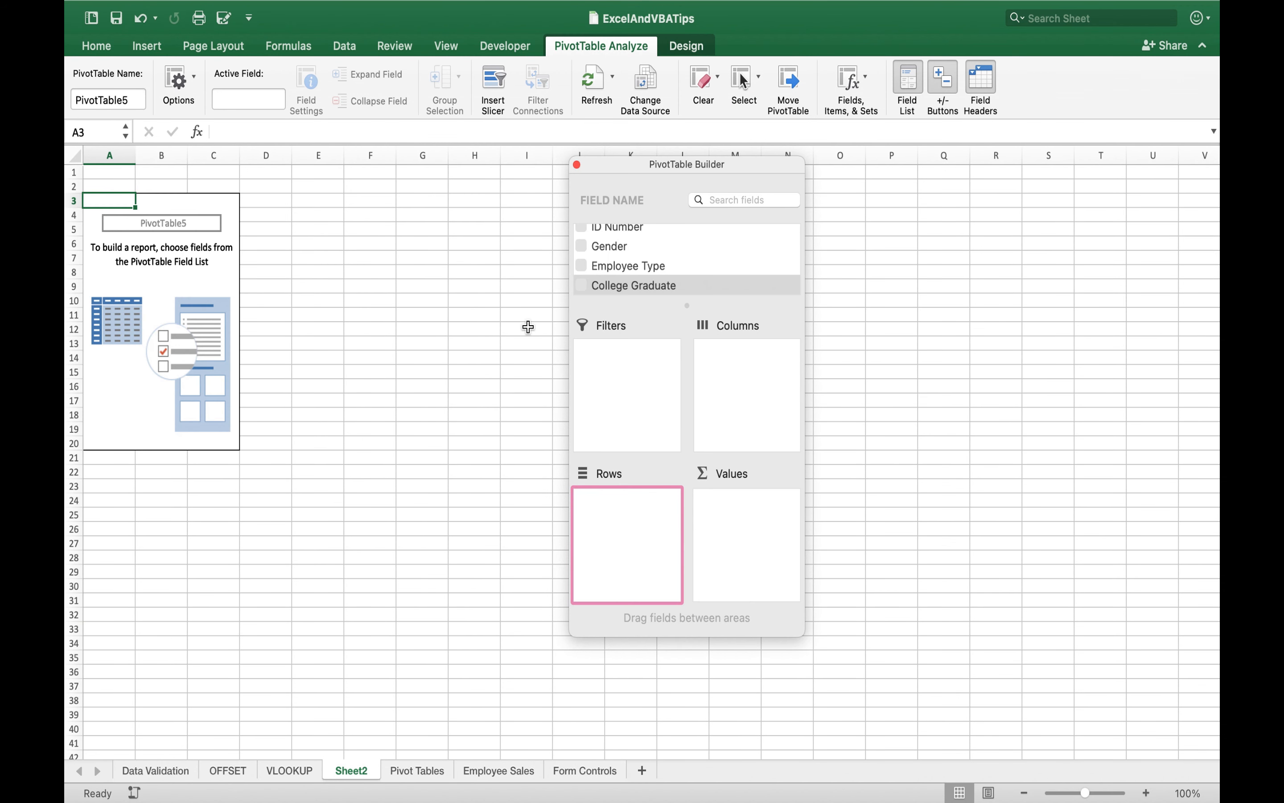
- Add Gender to the pivot table as both a row field and a value field summarized by Count
scroll(644, 242, up, 1)
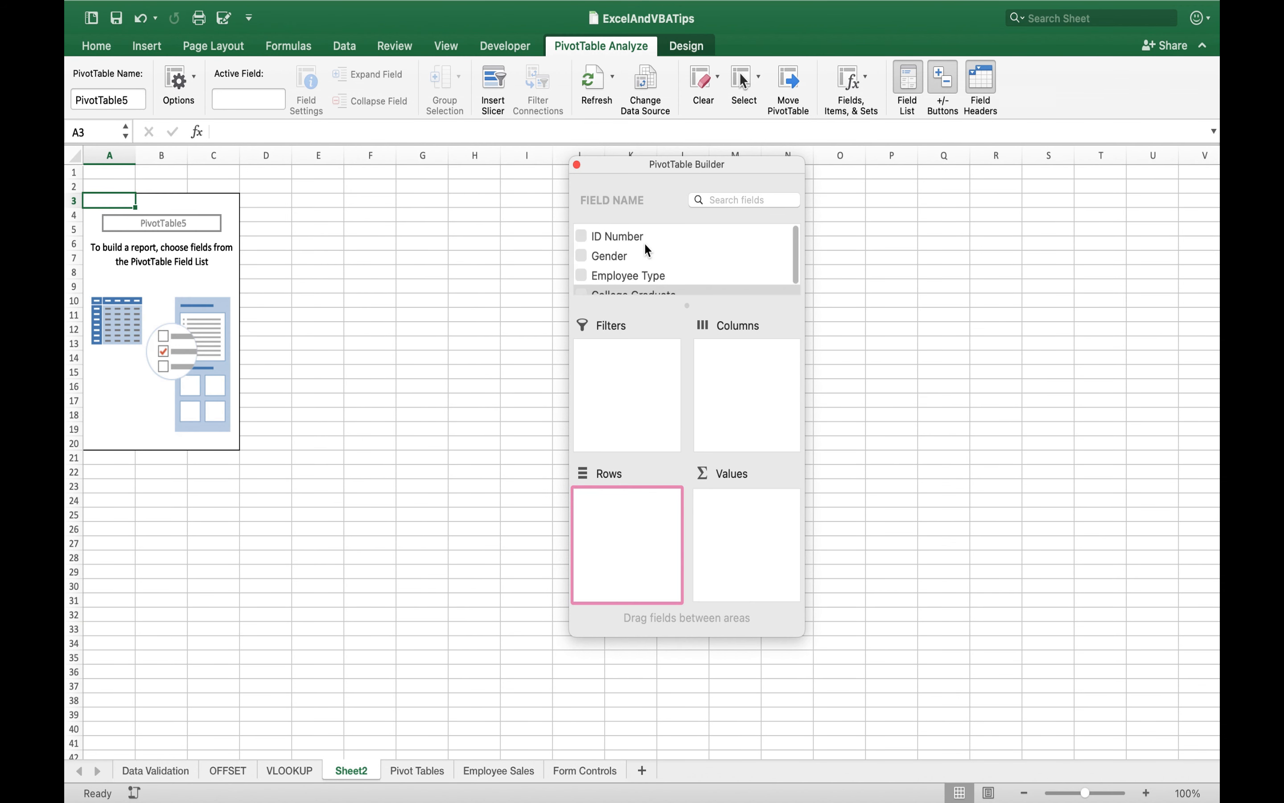
scroll(635, 270, down, 1)
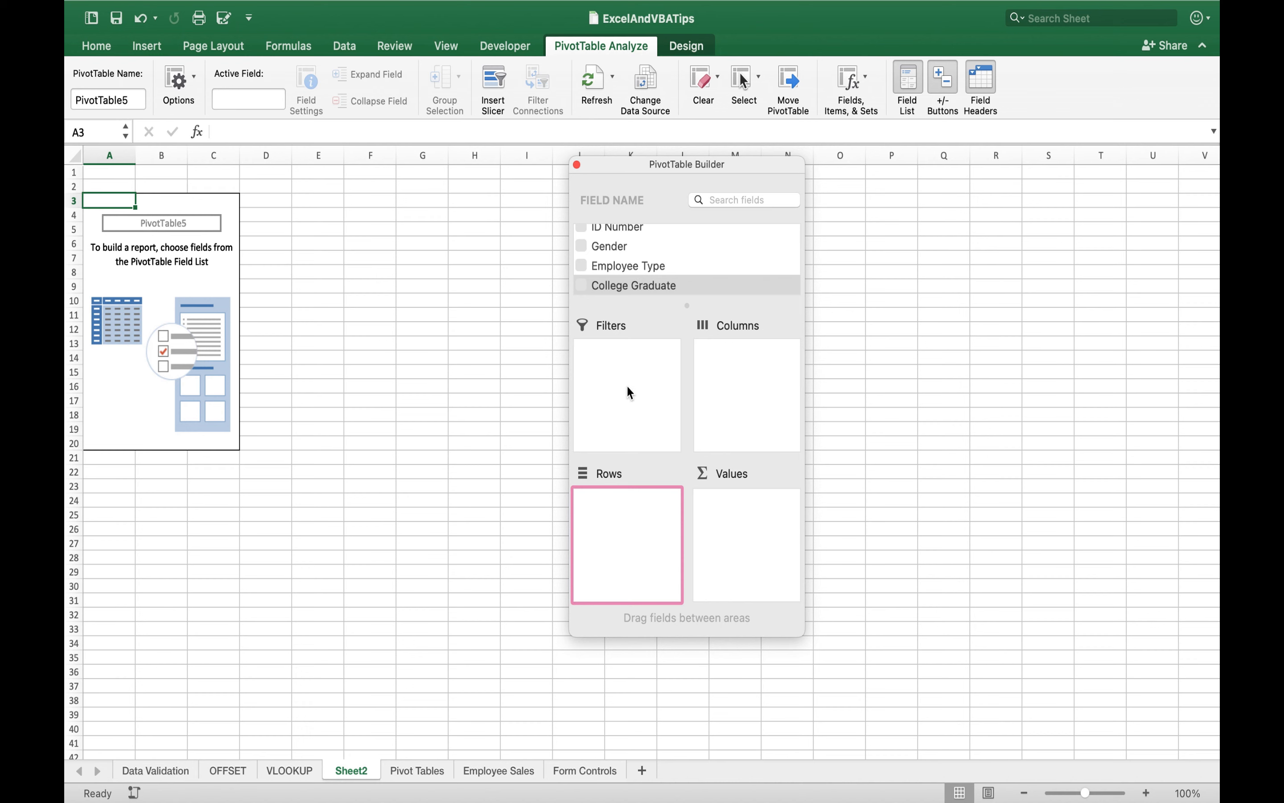
scroll(650, 247, up, 1)
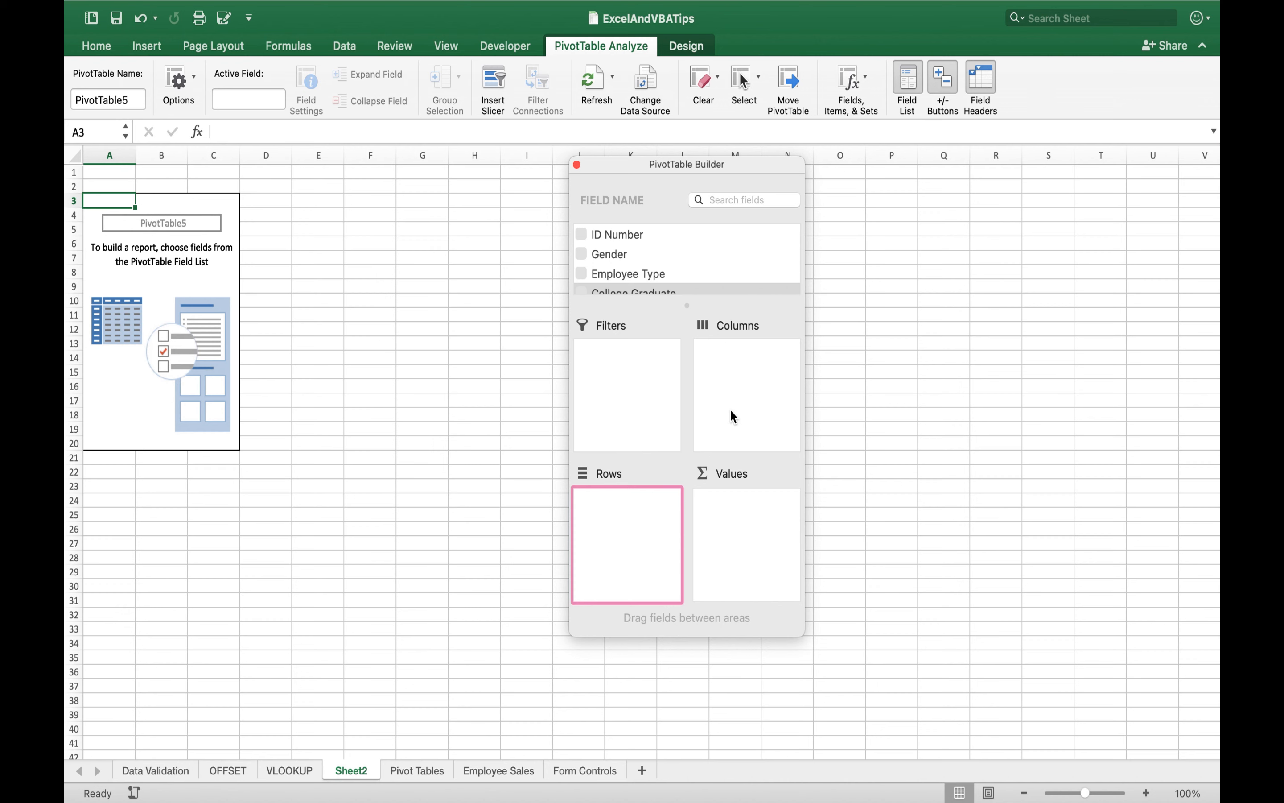
scroll(644, 279, down, 1)
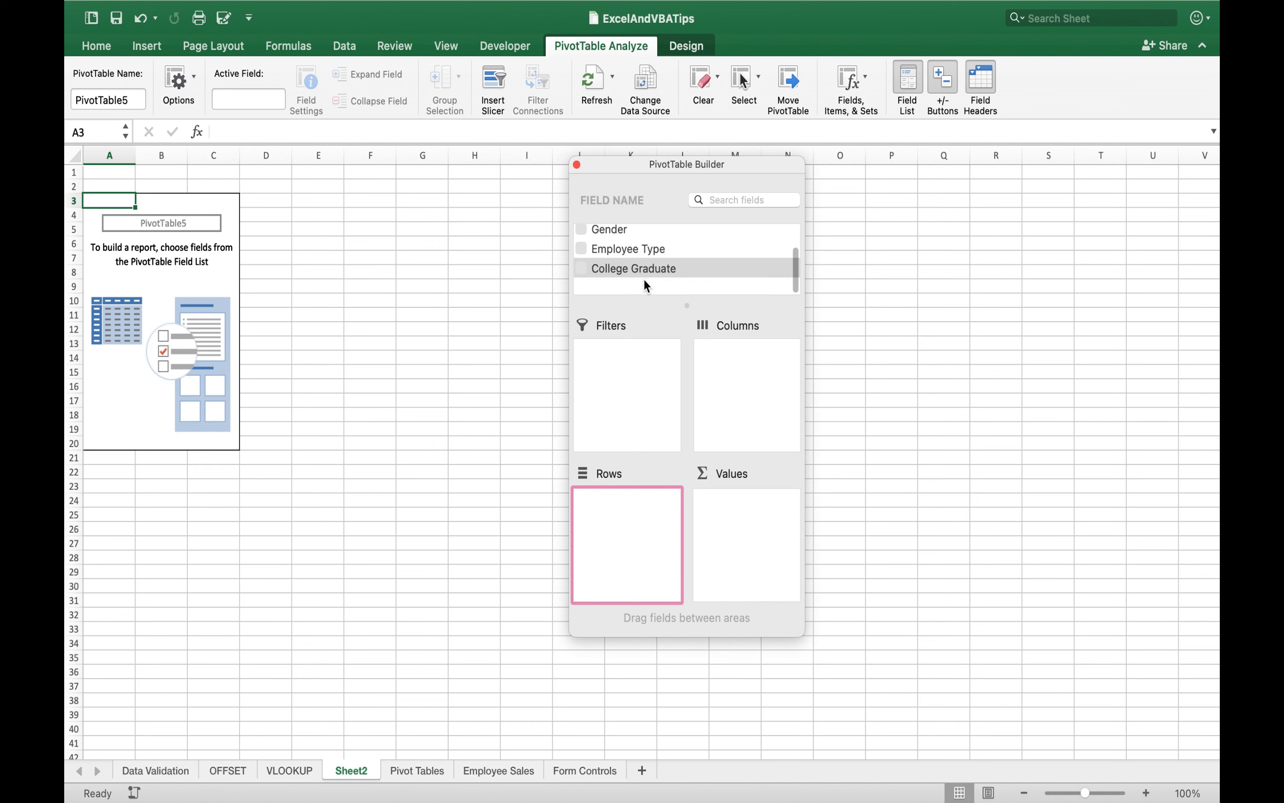
drag(619, 251, 629, 514)
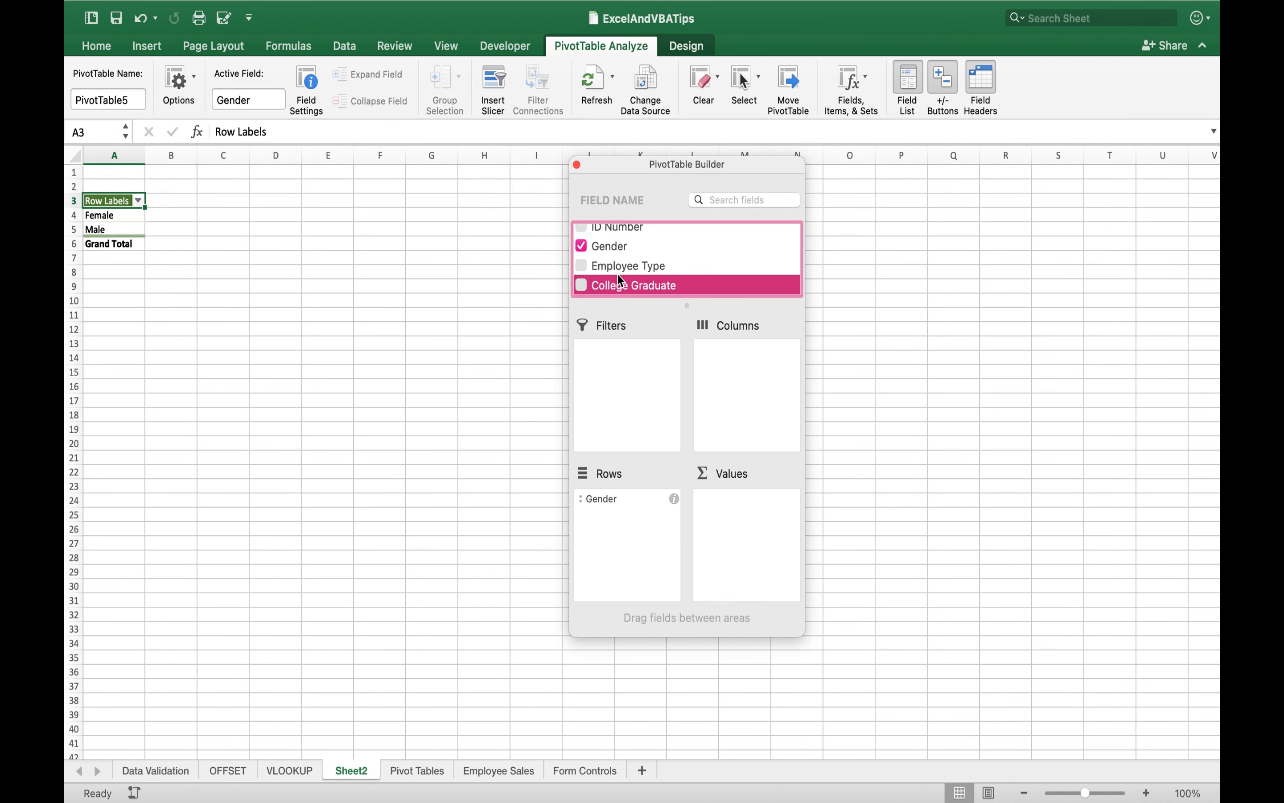
drag(611, 247, 751, 516)
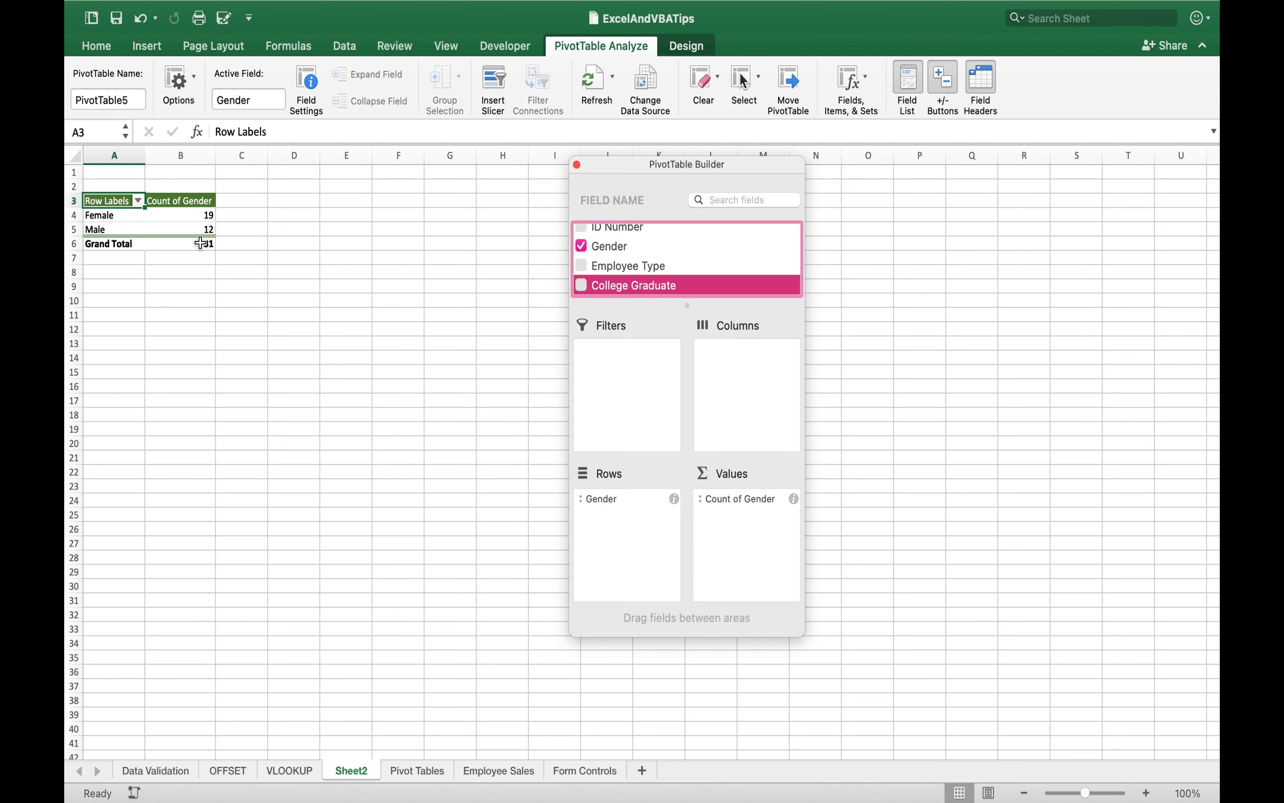
click(793, 498)
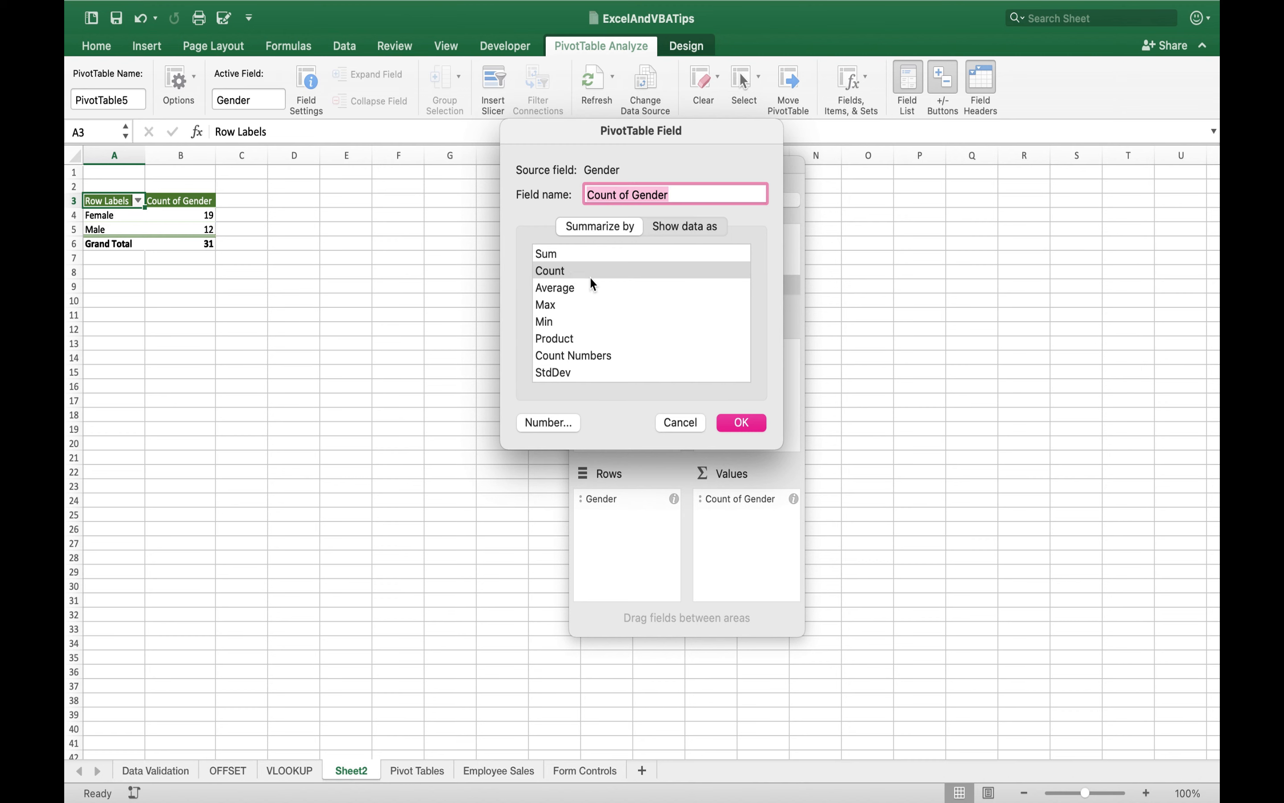
click(748, 422)
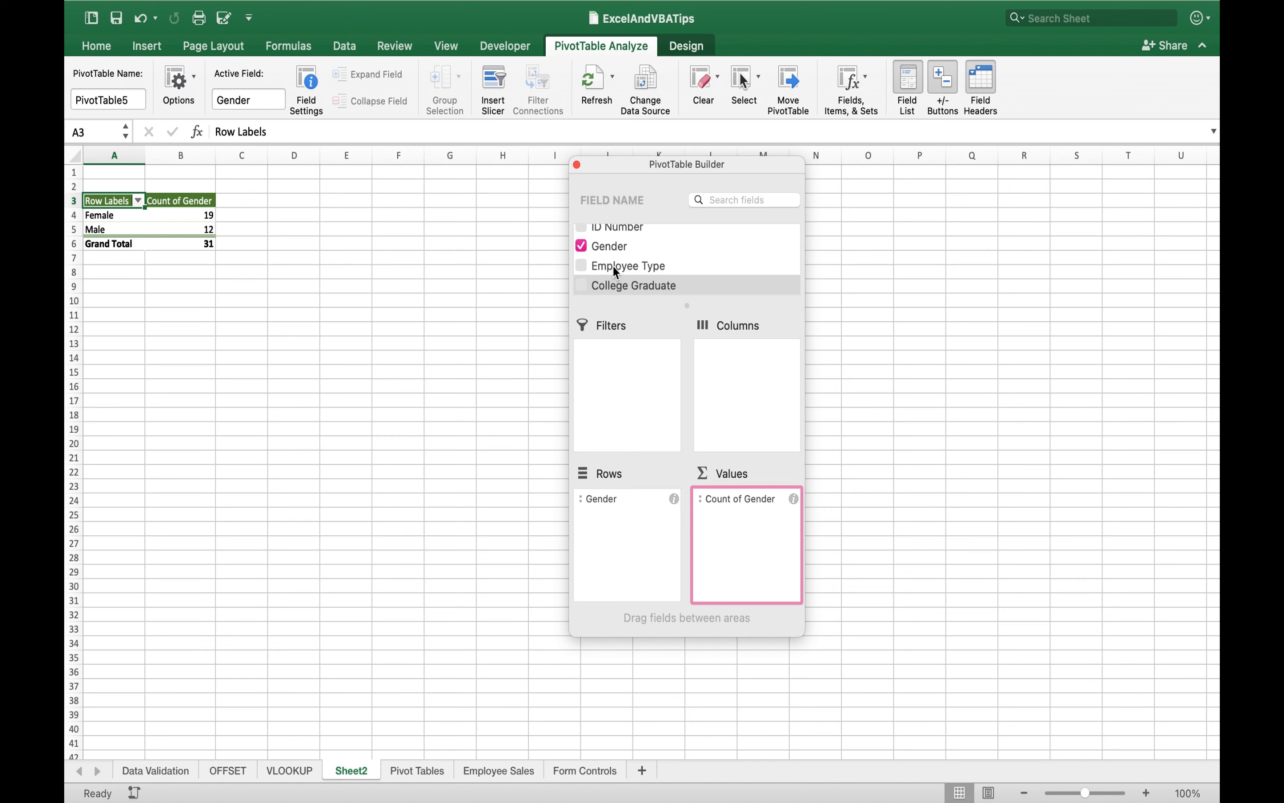
- Add Employee Type and College Graduate as row fields below Gender, and move College Graduate to the column fields
drag(613, 265, 624, 521)
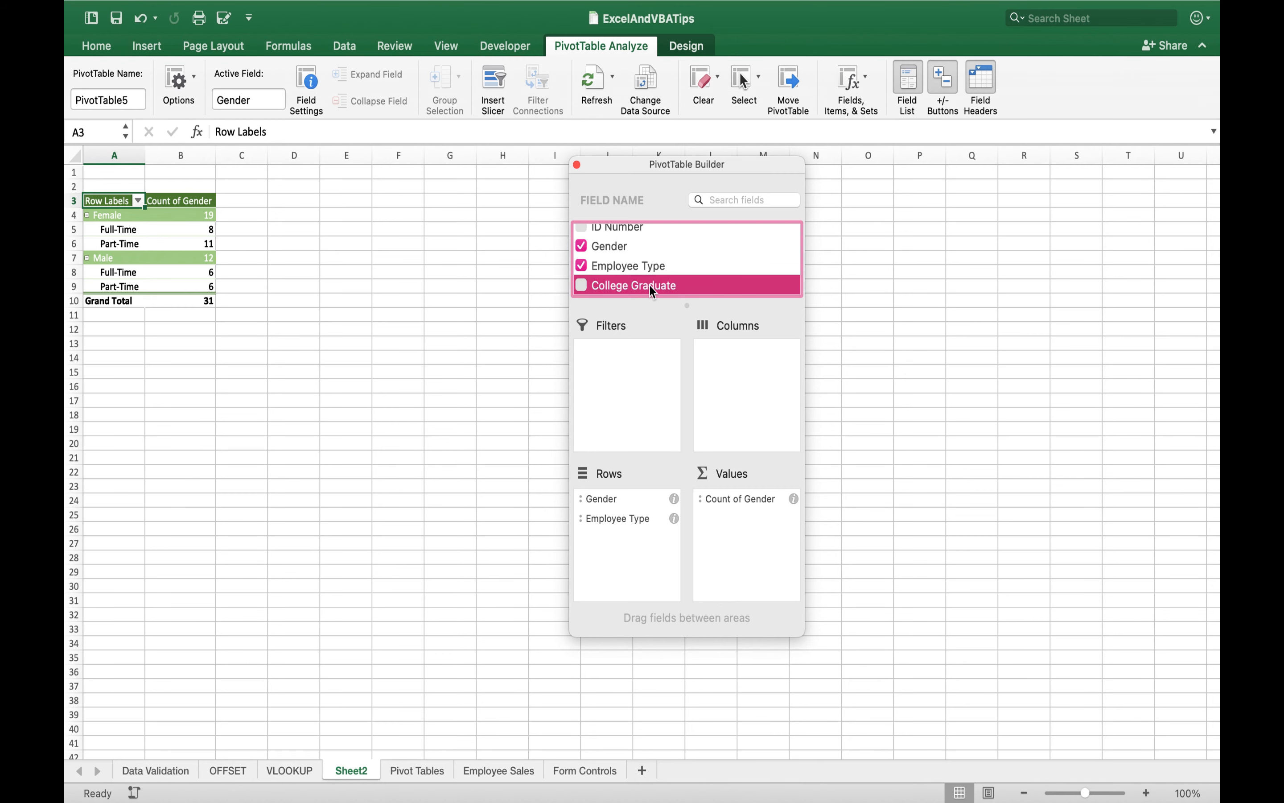
drag(649, 285, 634, 539)
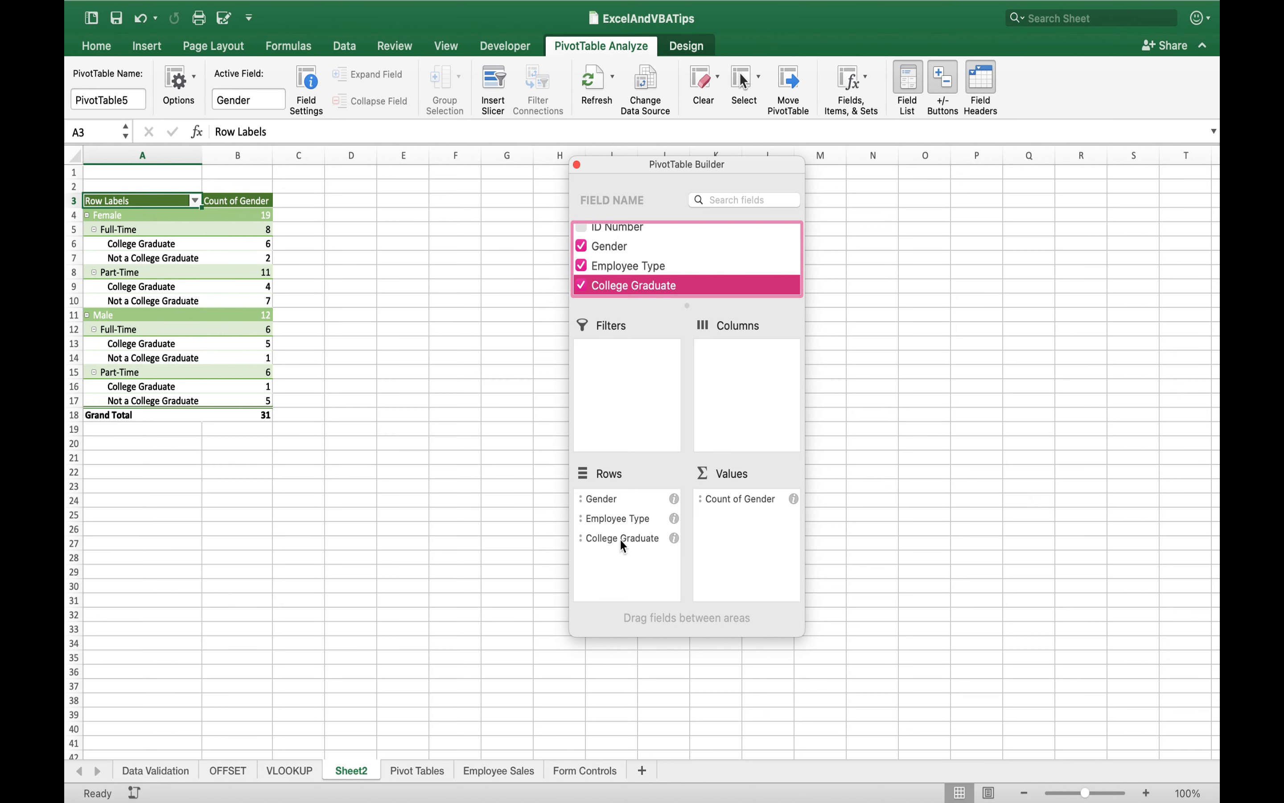
drag(620, 537, 743, 365)
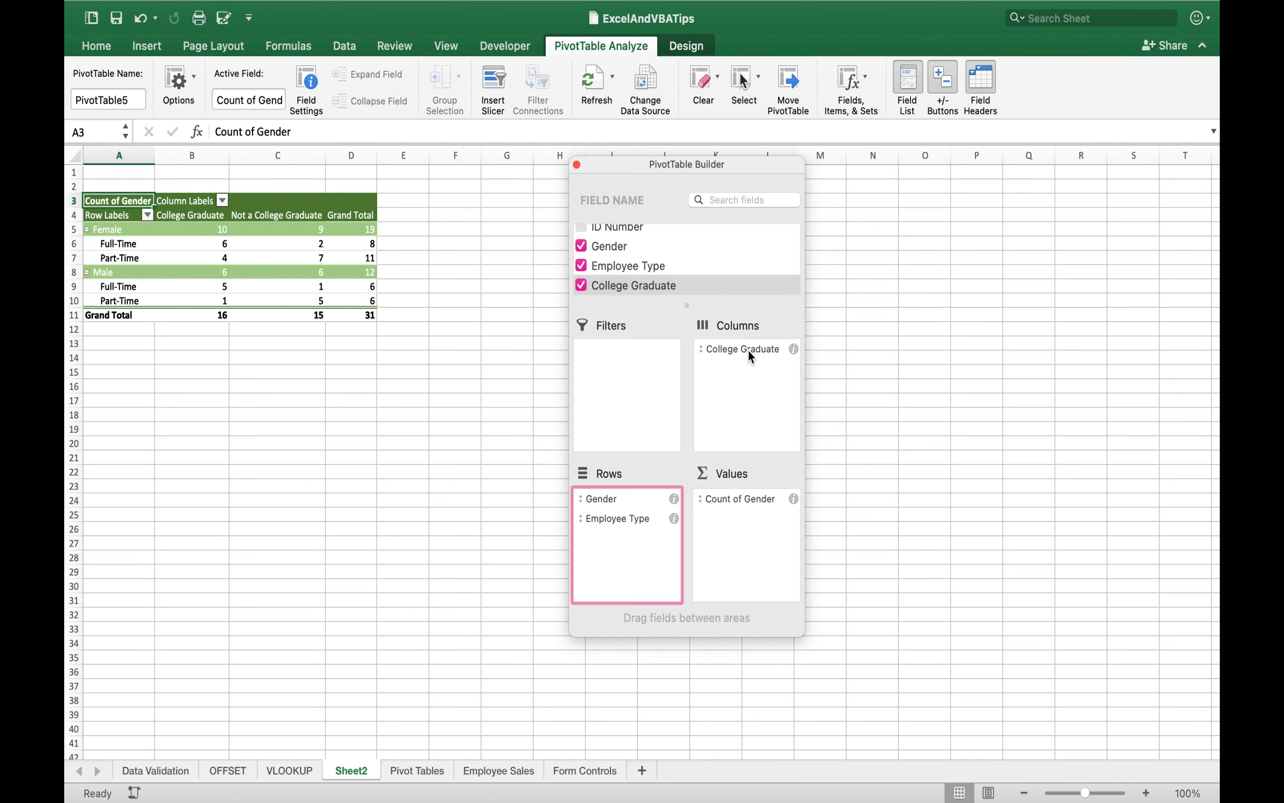
- Make College Graduate the report filter and restrict it to Not a College Graduate, closing the filter list and PivotTable Builder
mouse_move(747, 349)
mouse_down()
mouse_move(638, 354)
mouse_move(753, 356)
mouse_up()
drag(623, 281, 635, 363)
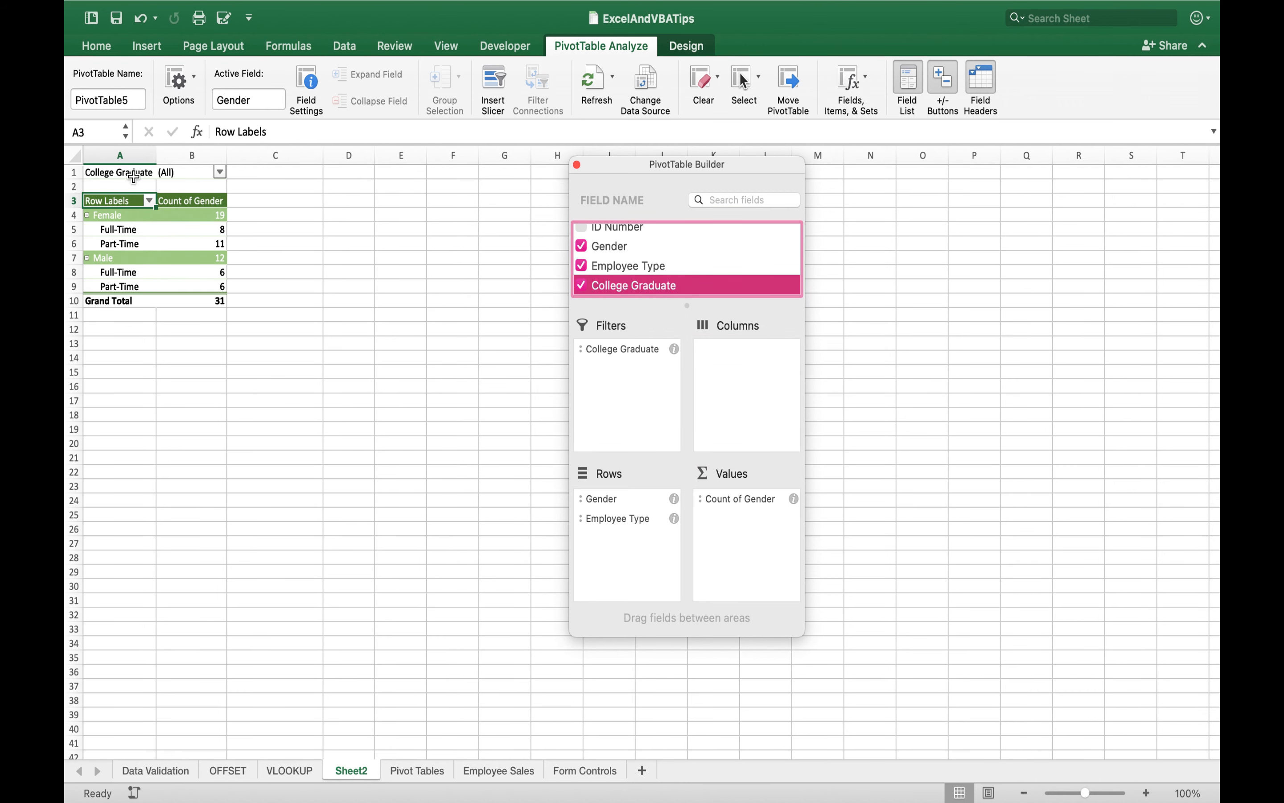
click(223, 173)
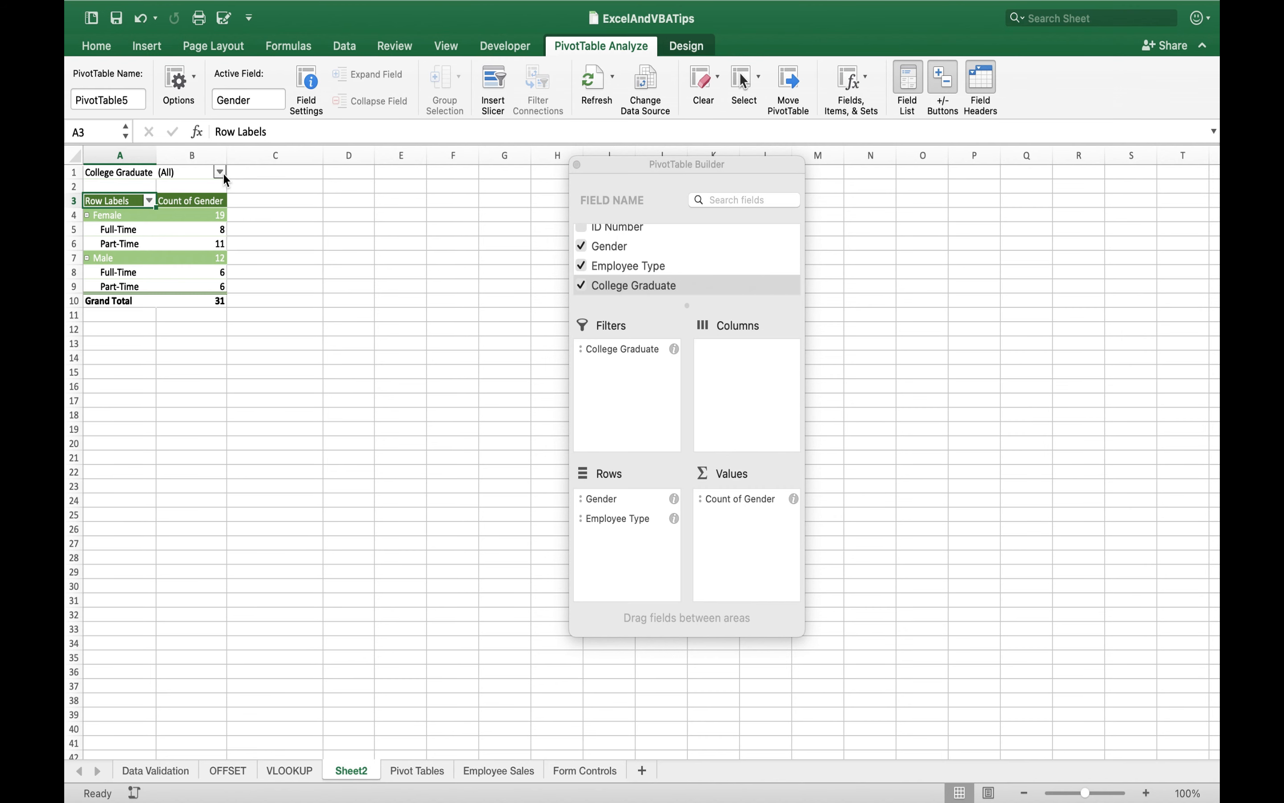
click(221, 171)
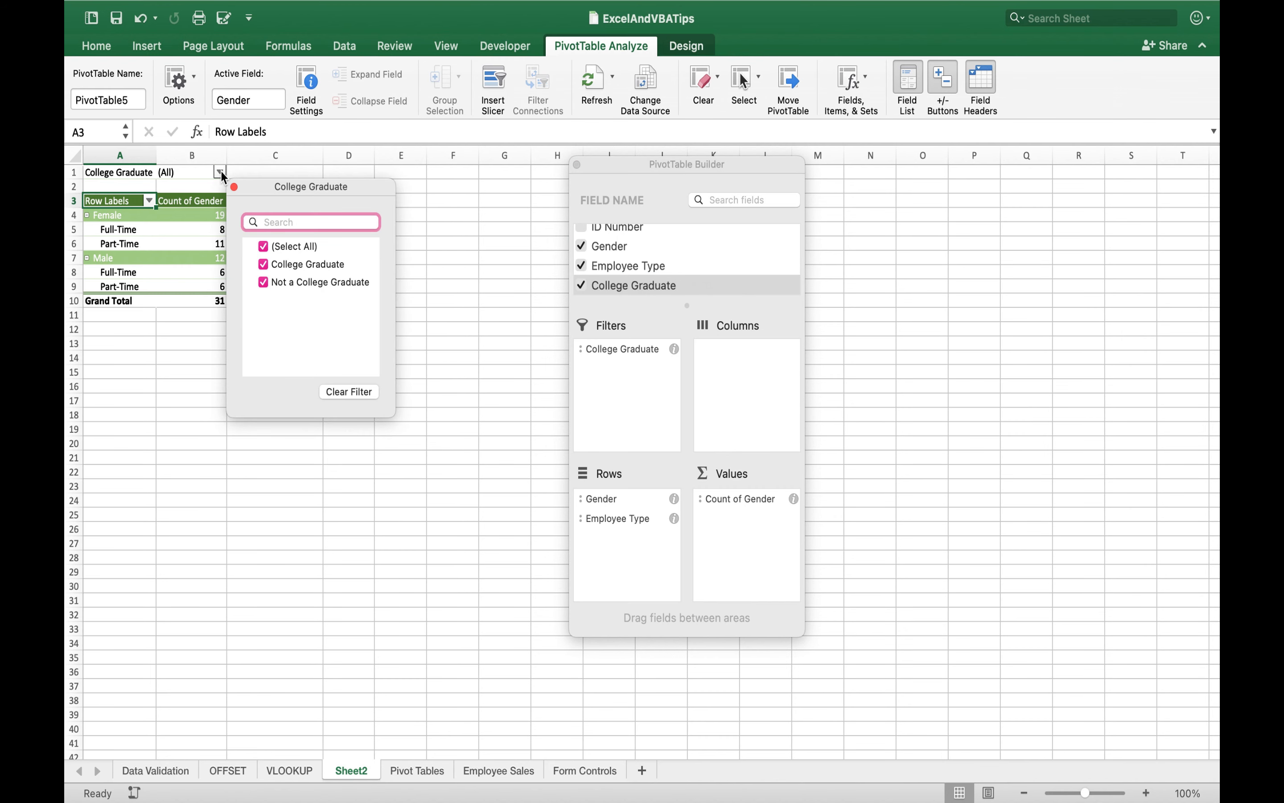
click(264, 263)
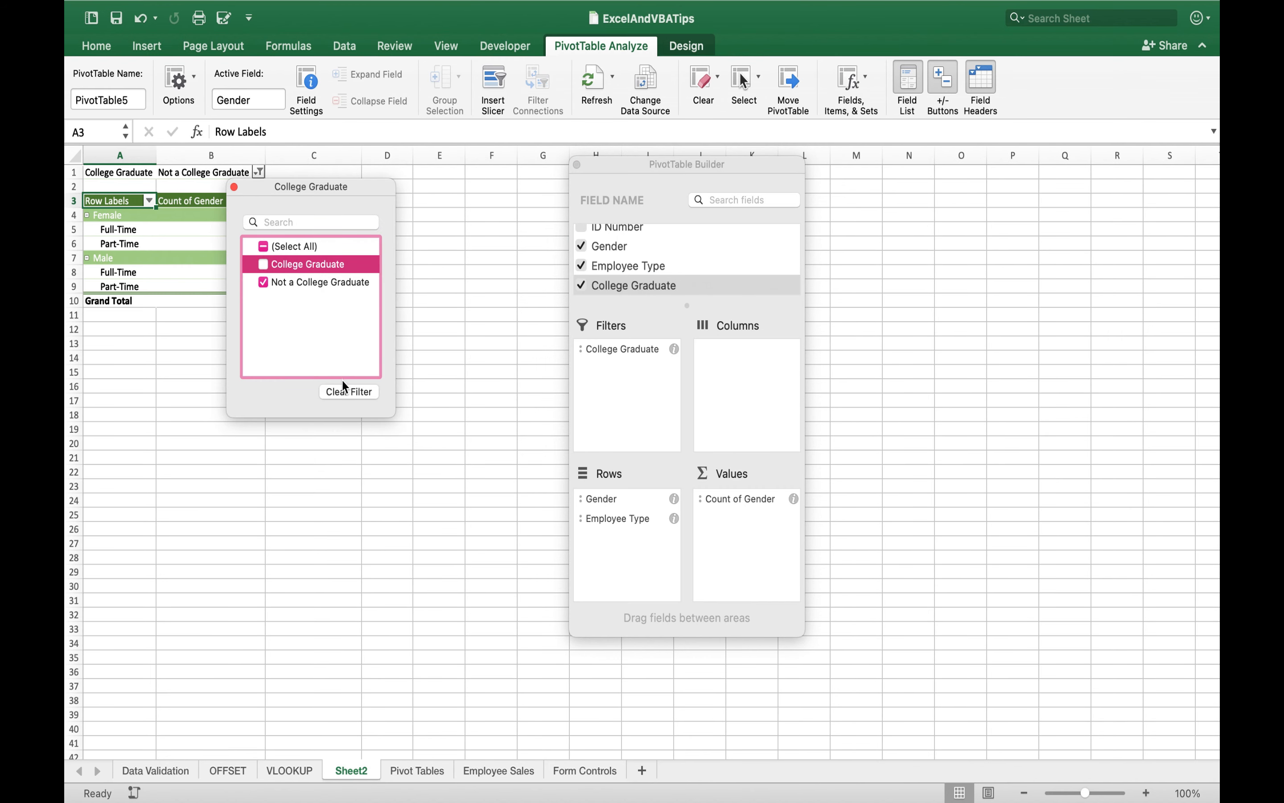
click(234, 187)
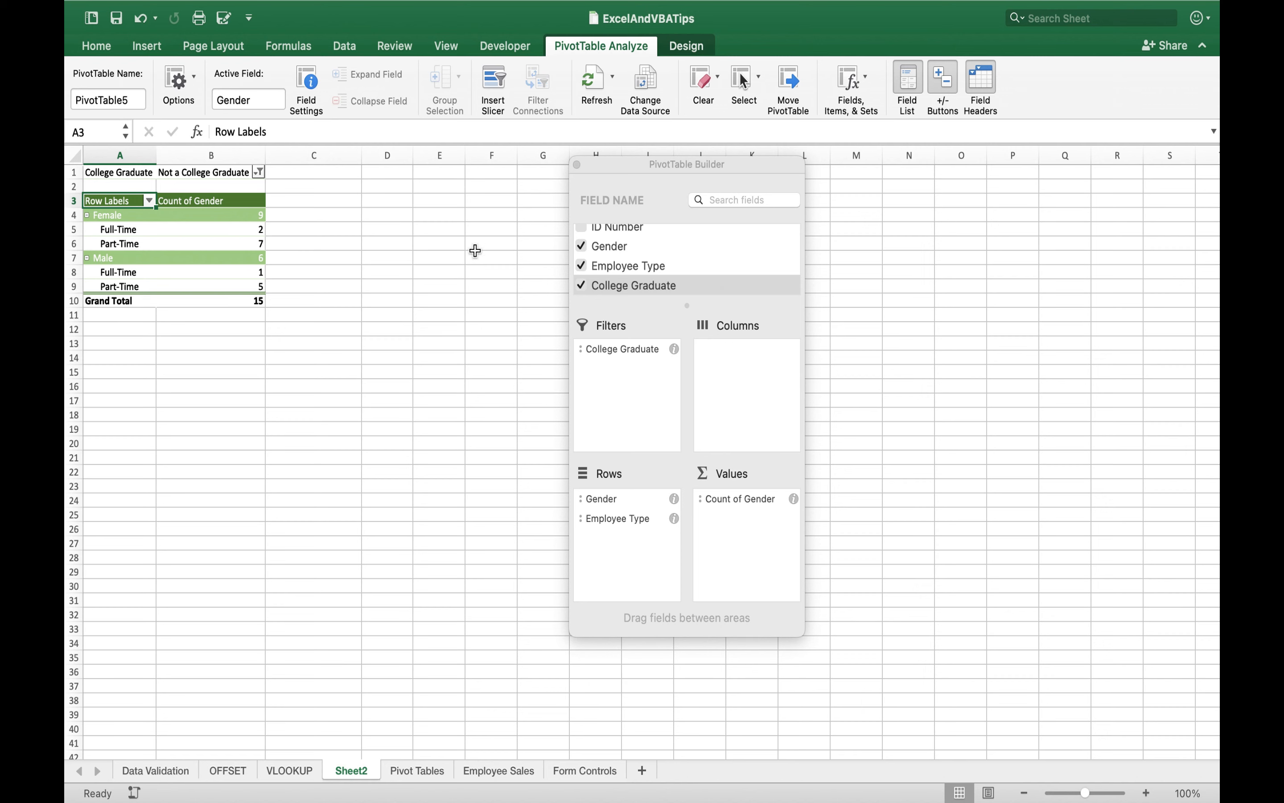
click(578, 165)
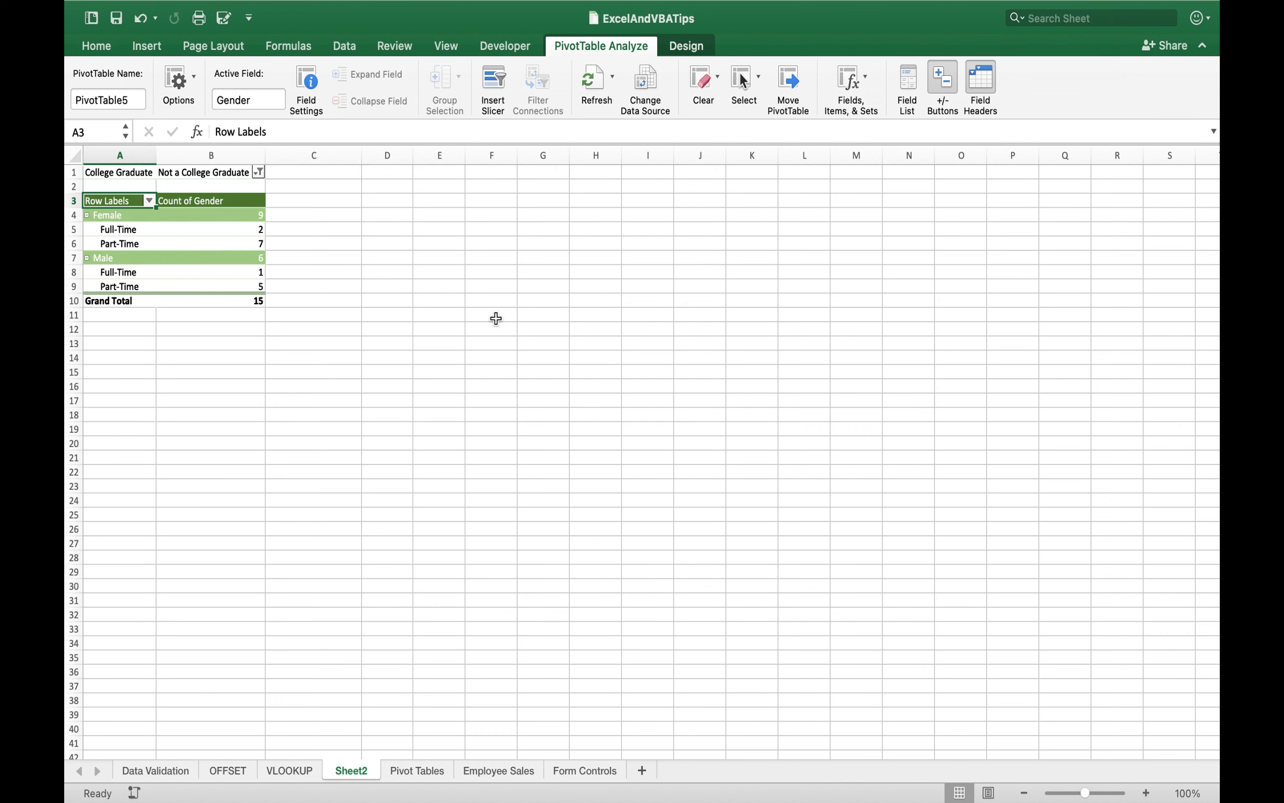